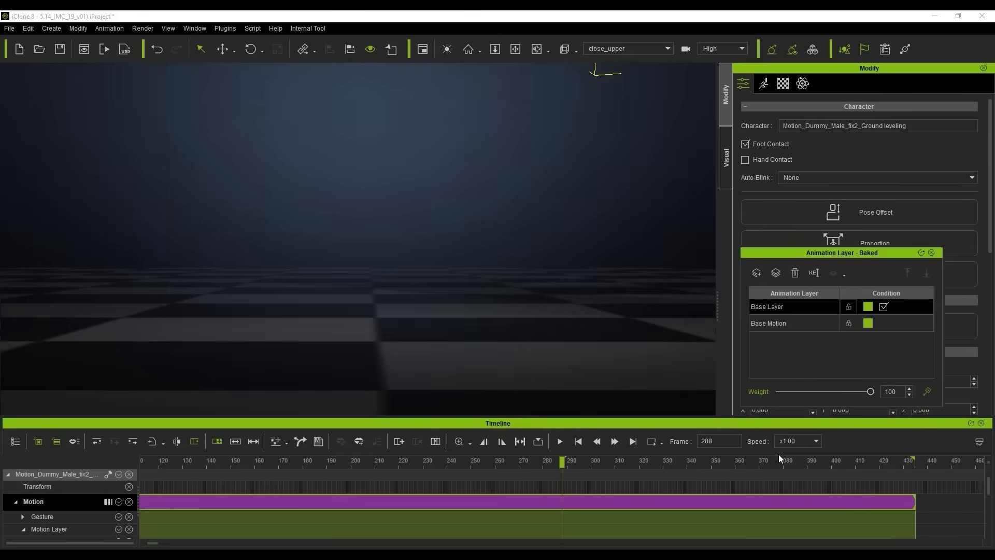
Play the dummy's fall animation and scrub frames 349–385 to find where the jitter starts.
click(559, 441)
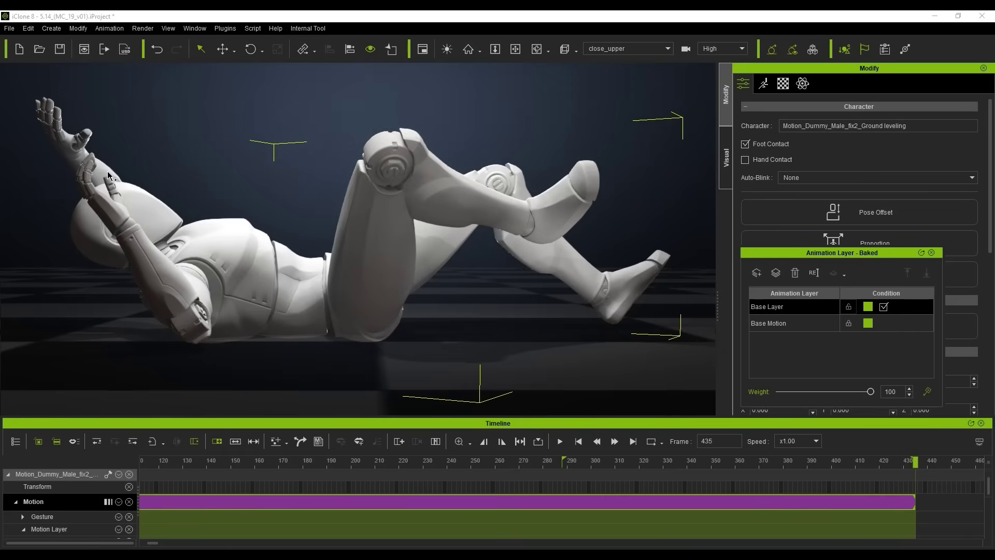
click(760, 463)
drag(767, 468, 874, 478)
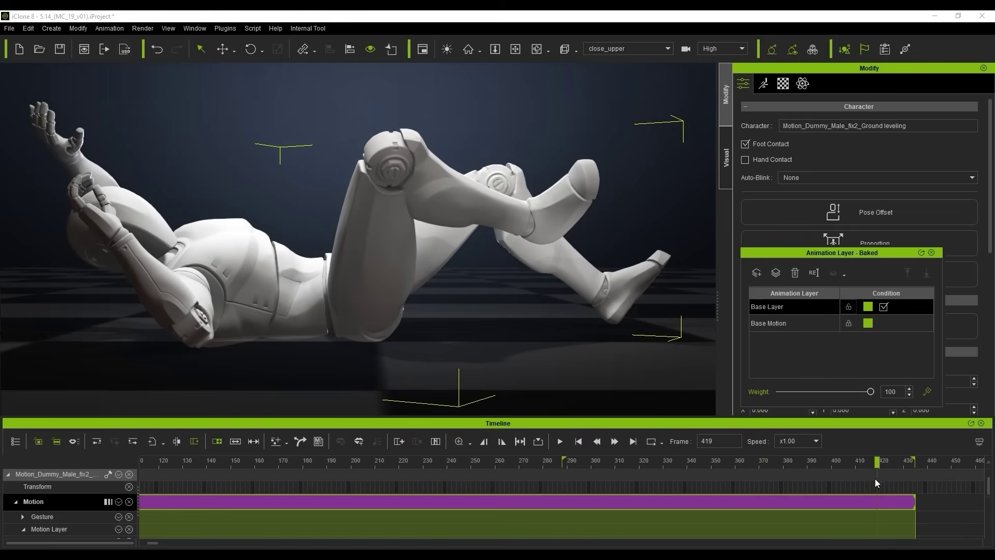
click(706, 465)
key(space)
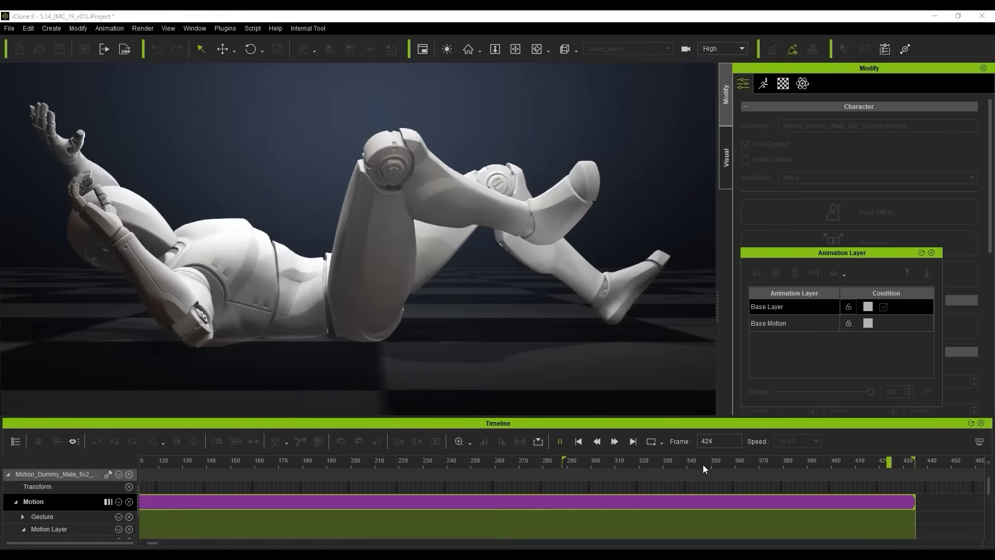
Break the motion clip at frame 340 and select the Baked_02 Base Motion layer for curve editing.
drag(679, 464, 687, 466)
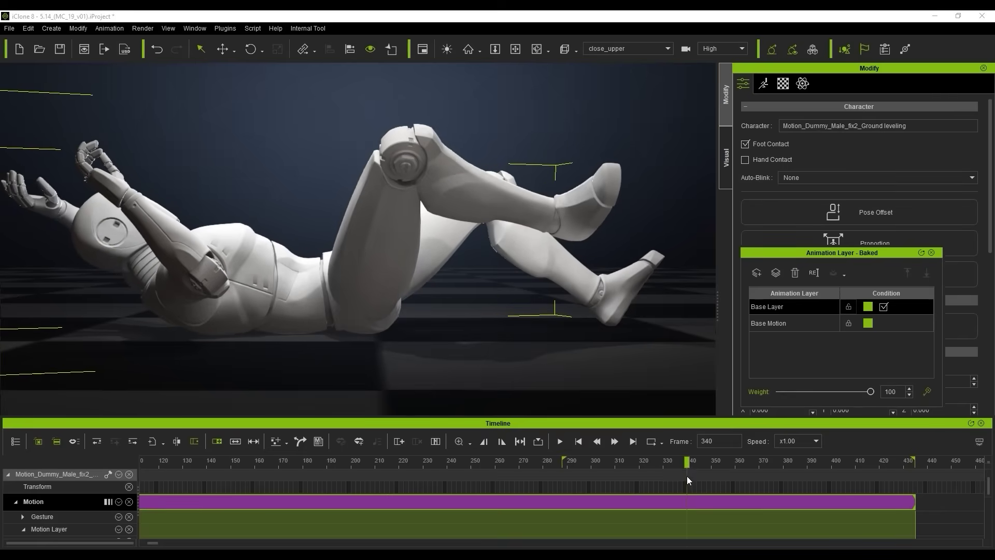
key(Left)
key(Right)
click(178, 442)
click(805, 323)
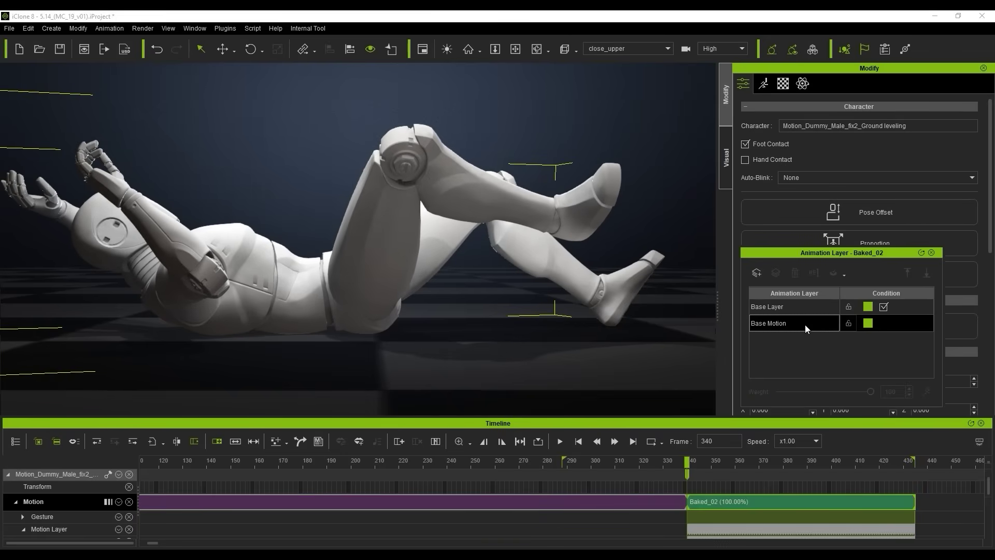
drag(139, 437, 136, 496)
Display the Spine01 Rotation X curve and fit the graph to it.
shift+click(90, 446)
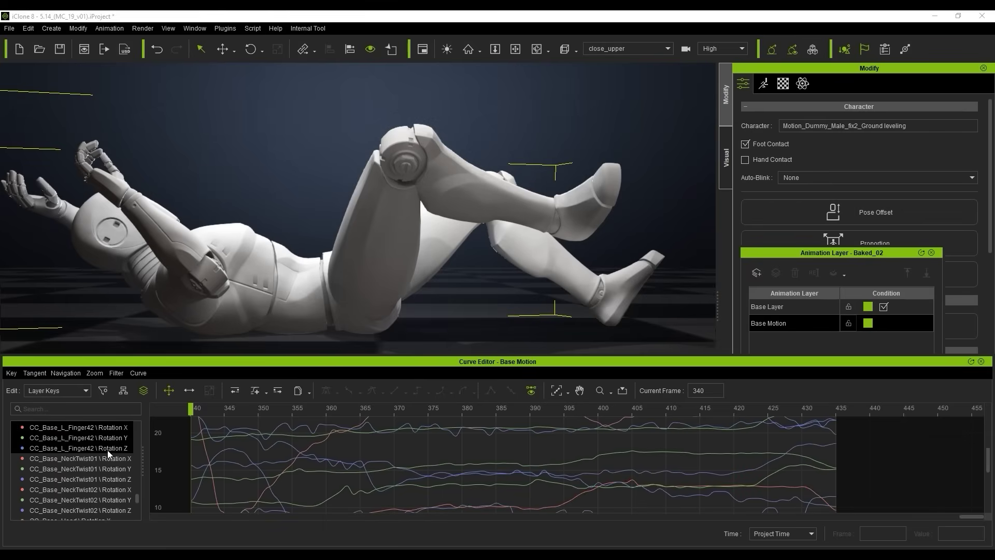
right_click(104, 448)
click(140, 477)
click(91, 487)
click(556, 390)
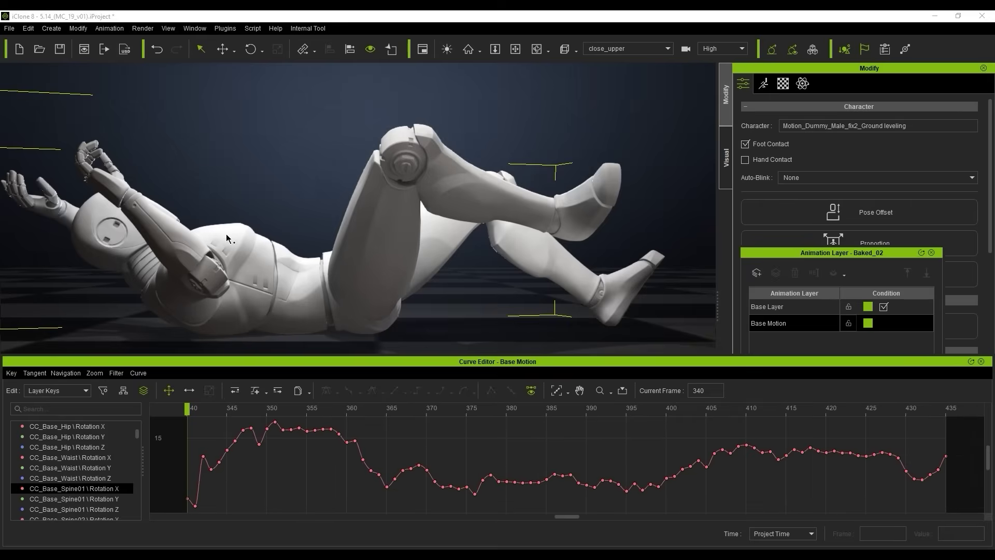
Zoom and pan the Spine01 curve across frames 340–435, playing from 376 to 424.
drag(225, 411, 420, 445)
scroll(387, 459, up, 2)
scroll(511, 471, up, 2)
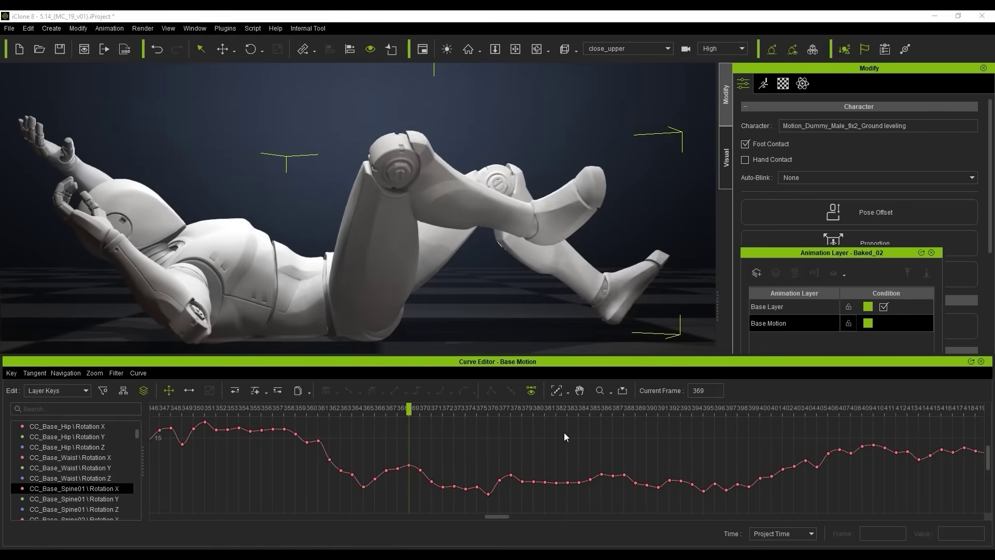
drag(567, 409, 708, 445)
middle_drag(706, 451, 605, 500)
middle_drag(736, 478, 627, 478)
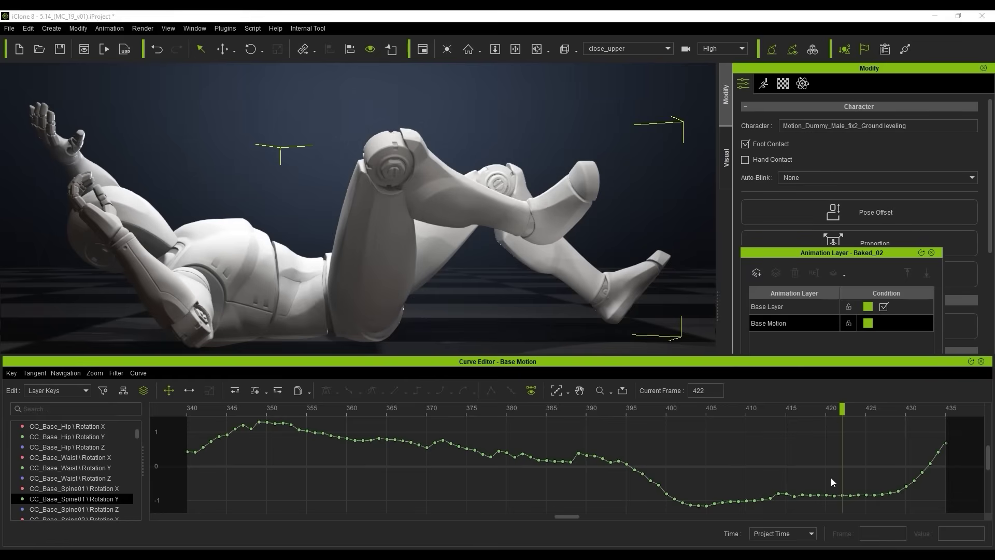
scroll(831, 477, up, 5)
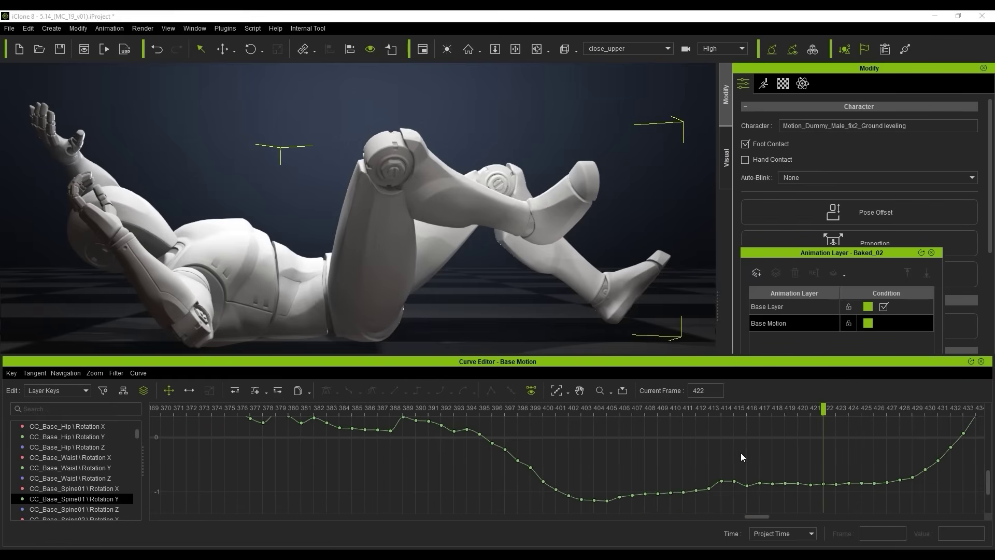
middle_drag(550, 441, 633, 455)
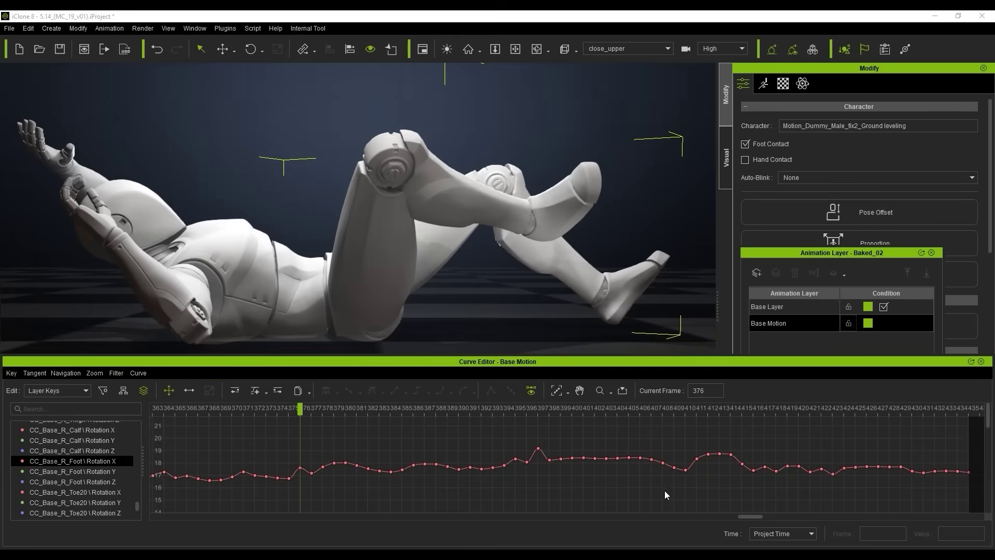
middle_drag(847, 489, 798, 489)
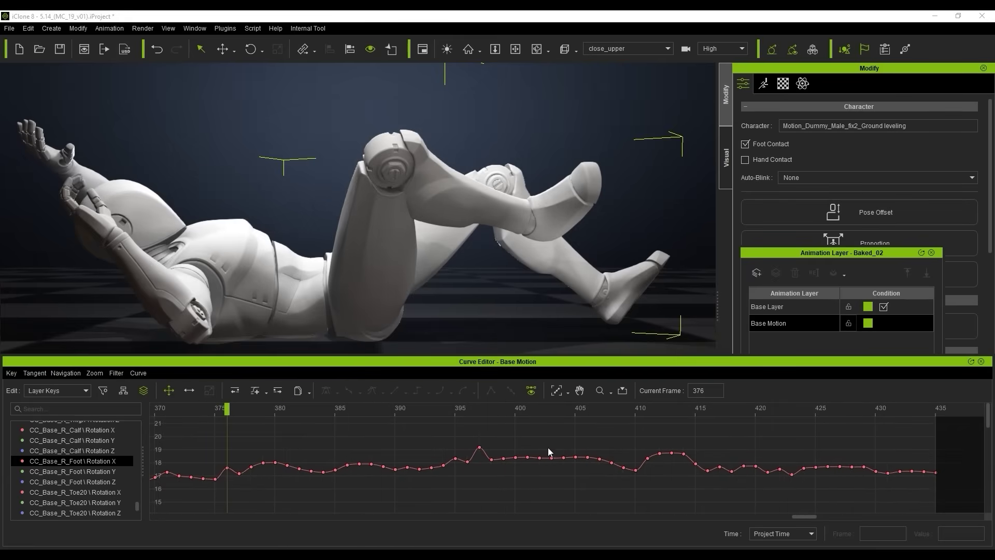
key(space)
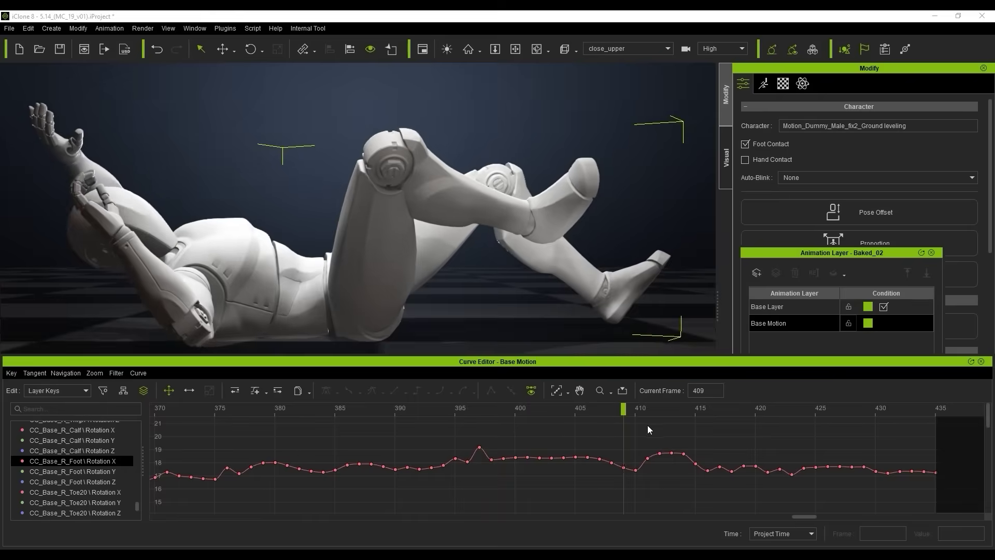
key(space)
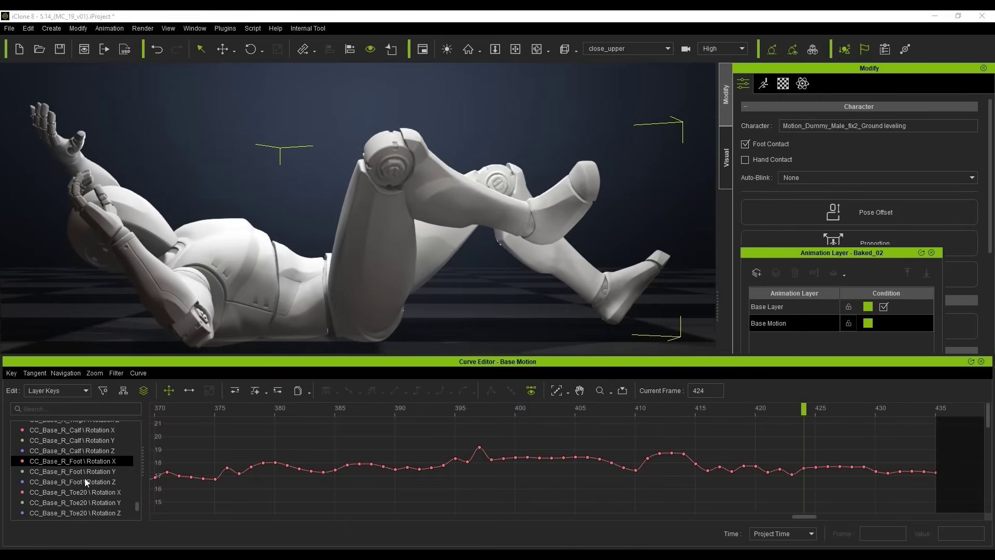
Show and fit the R_Foot Rotation Y curve, then scrub frames 379–431 to spot jittery keys.
click(102, 471)
click(556, 390)
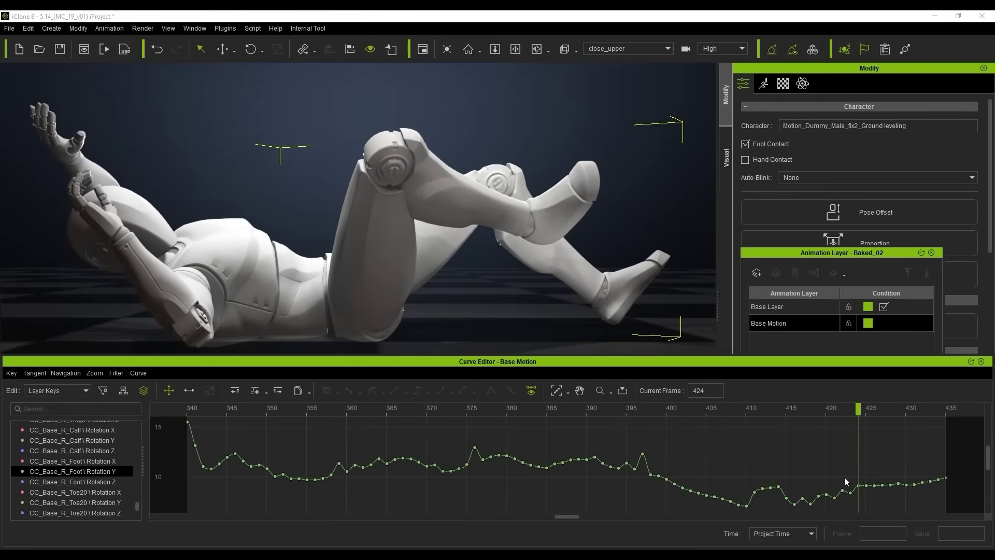
middle_drag(807, 469, 777, 455)
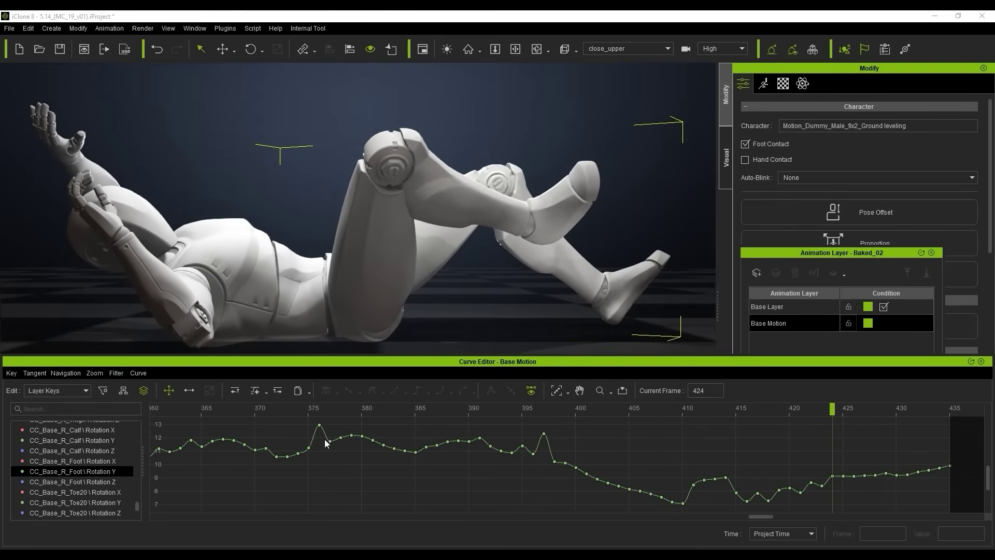
click(357, 410)
drag(358, 409, 543, 412)
drag(680, 409, 738, 417)
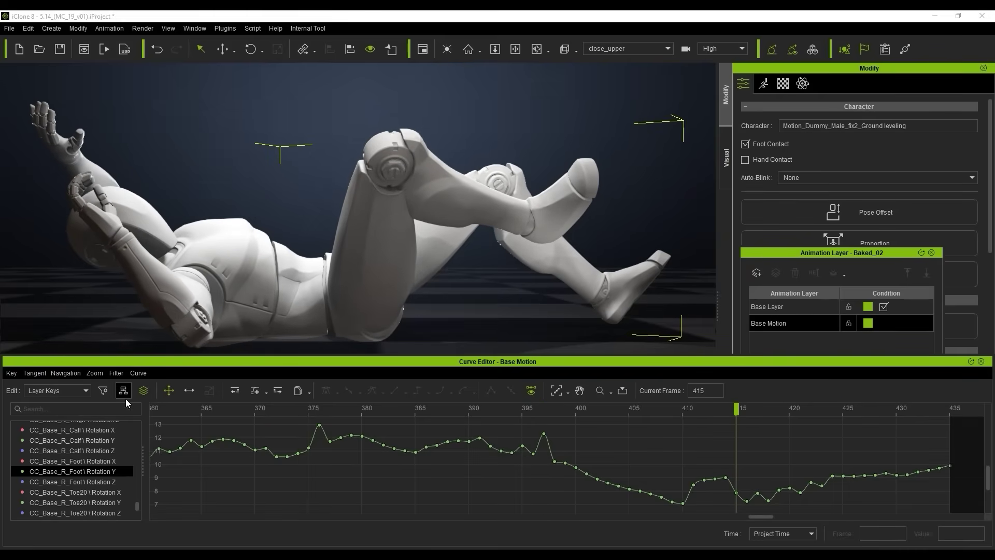
Apply Smooth All to every Baked_02 curve with Smooth Factor 3.
click(116, 372)
mouse_move(141, 402)
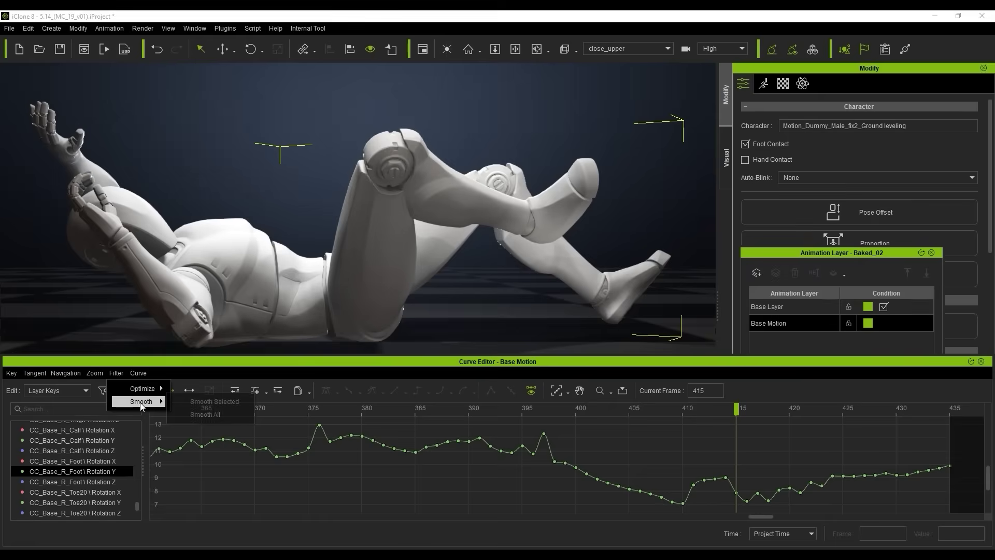
click(234, 415)
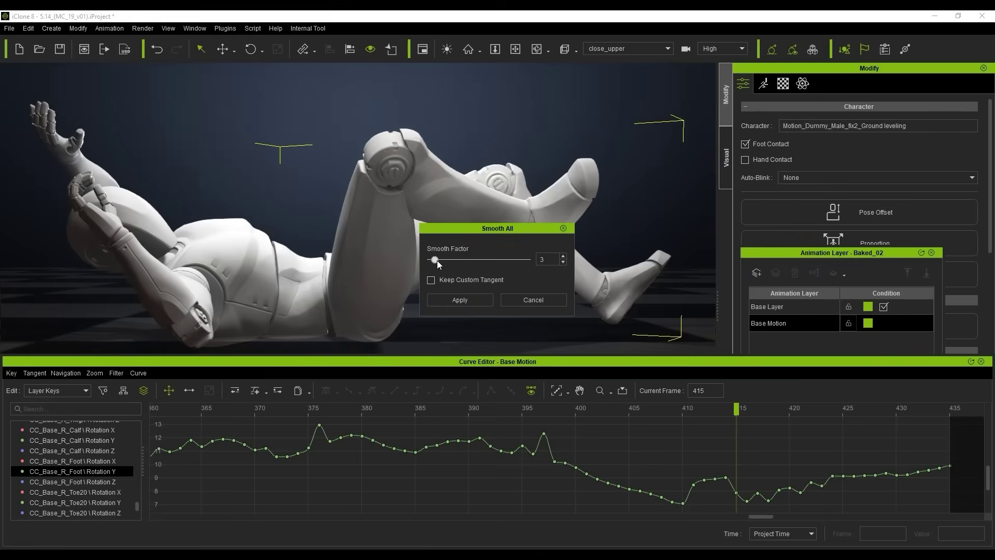
click(472, 303)
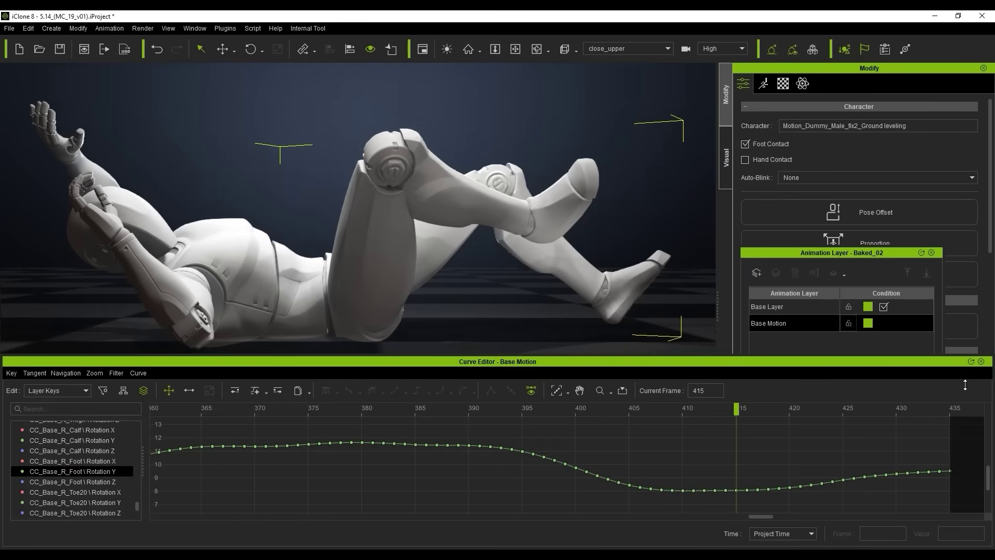
Check the smoothed Spine01 Rotation Y curve, then return to the Timeline at frame 365.
scroll(111, 469, up, 10)
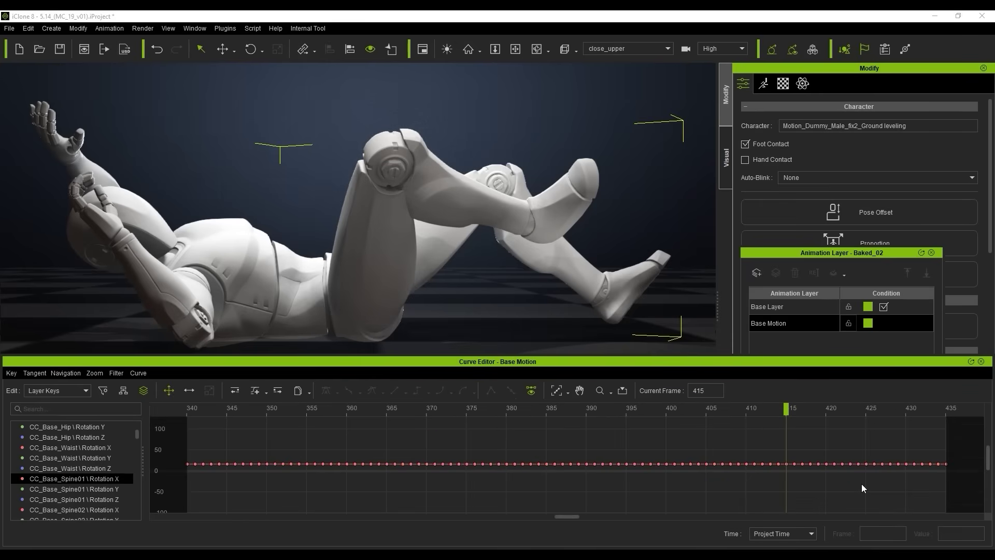
click(98, 490)
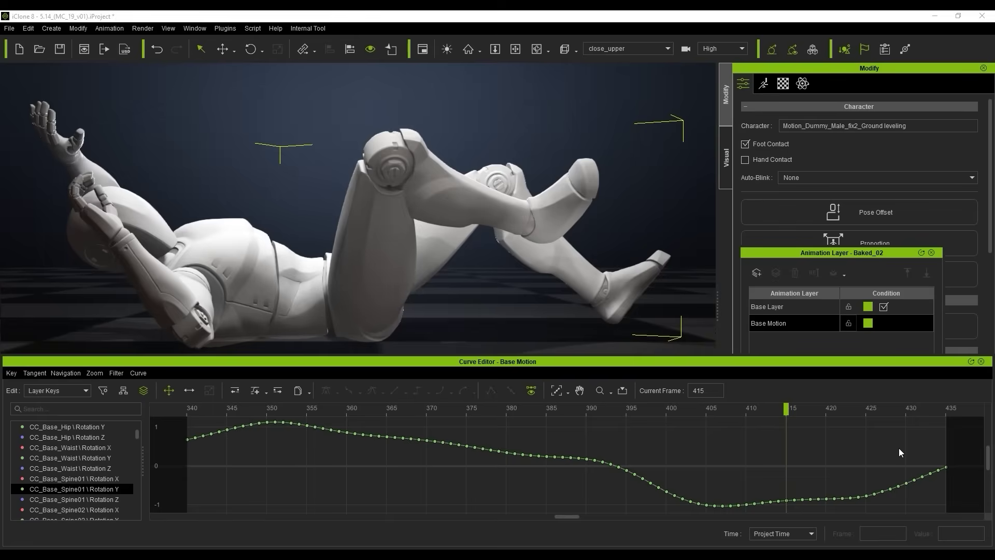
key(F3)
drag(792, 471, 747, 471)
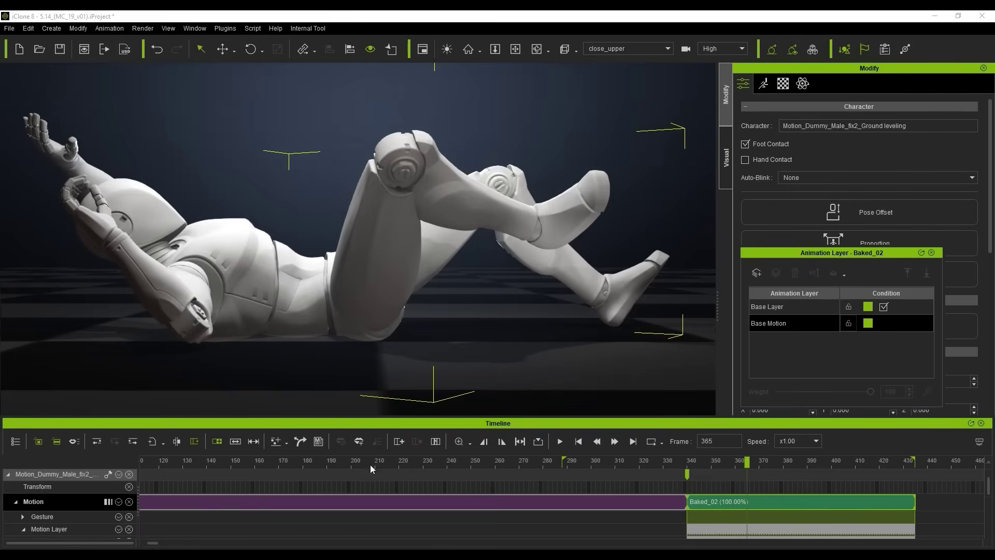
Break Baked_02 at frame 365 and show Baked_02_02's R_Clavicle Rotation Z curve.
click(176, 441)
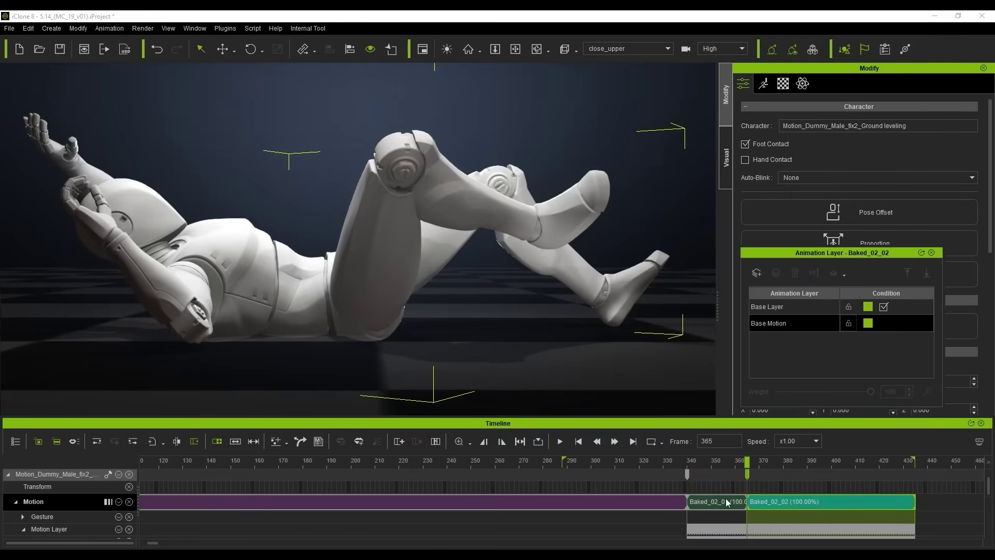
double_click(782, 504)
click(553, 396)
scroll(644, 471, up, 2)
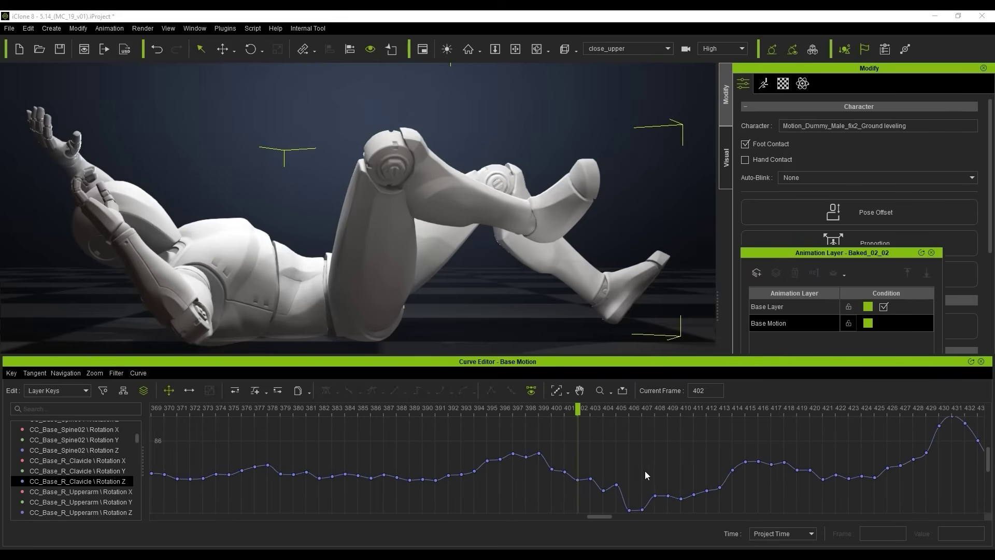
Pan the graph to frames 375–438 and select a right clavicle rotation channel.
middle_drag(644, 466, 614, 464)
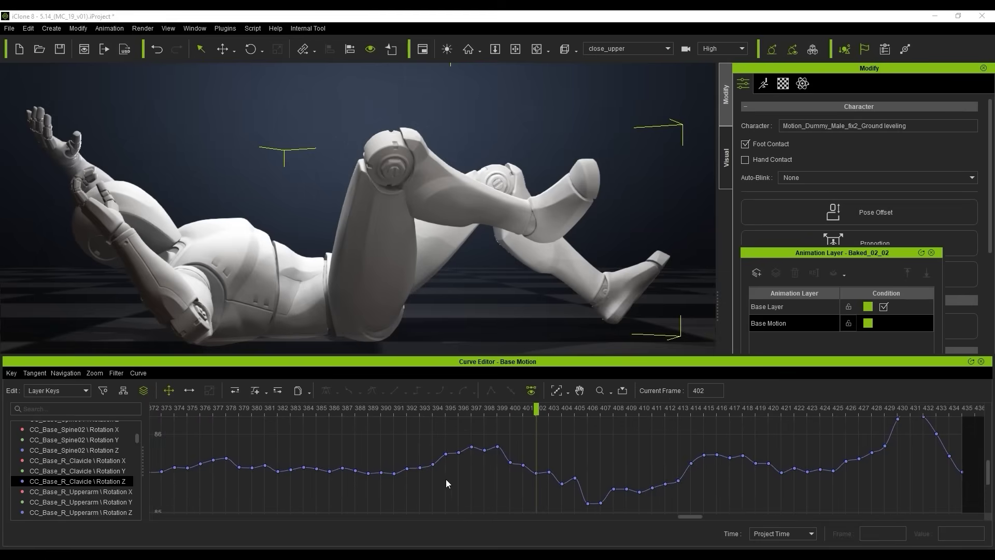
mouse_move(260, 408)
mouse_down()
mouse_move(755, 409)
mouse_move(281, 425)
mouse_move(264, 415)
mouse_up()
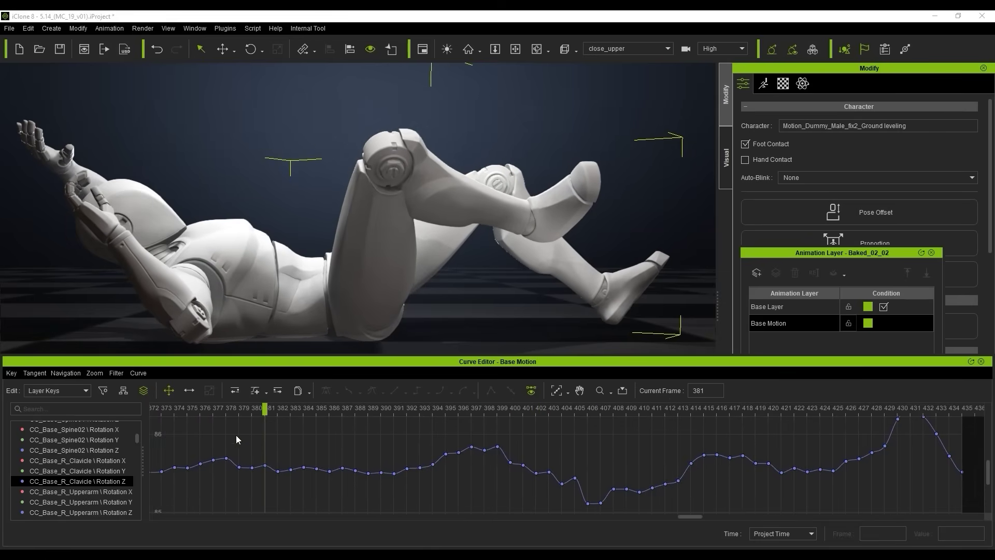
click(102, 462)
drag(135, 438, 139, 497)
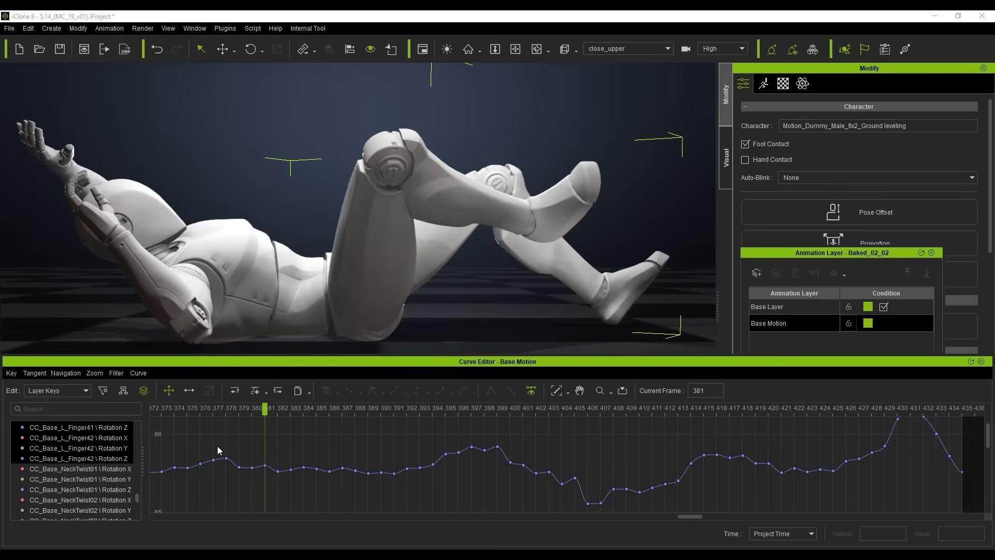
Select all keys, smooth them with Smooth Percent, and scrub to check the smoothed motion.
right_click(304, 427)
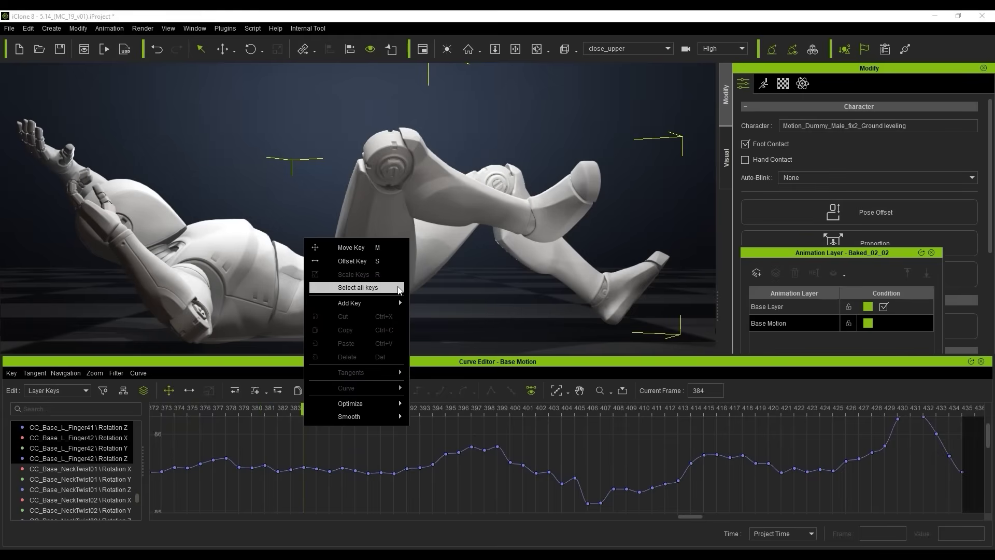
click(357, 287)
right_click(294, 428)
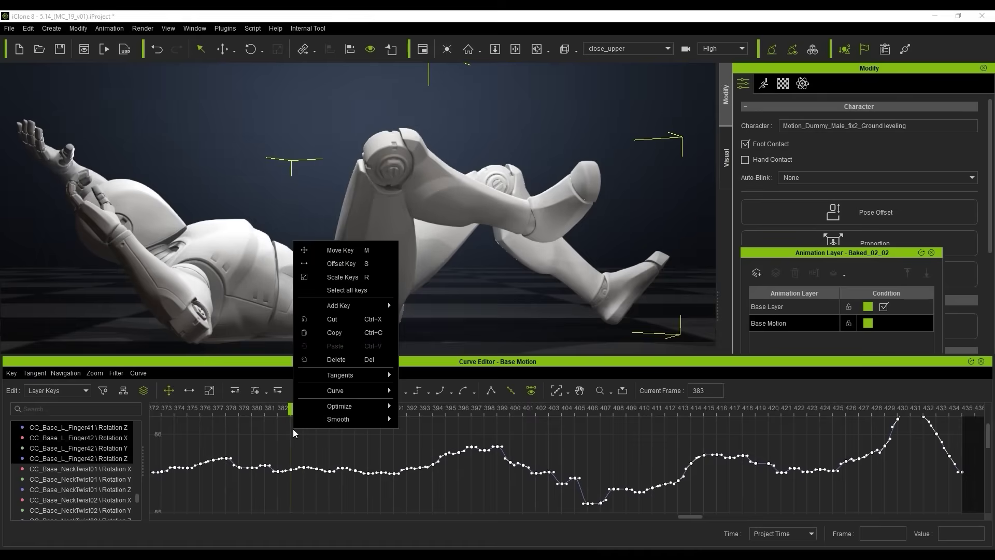
click(443, 417)
click(566, 256)
click(456, 296)
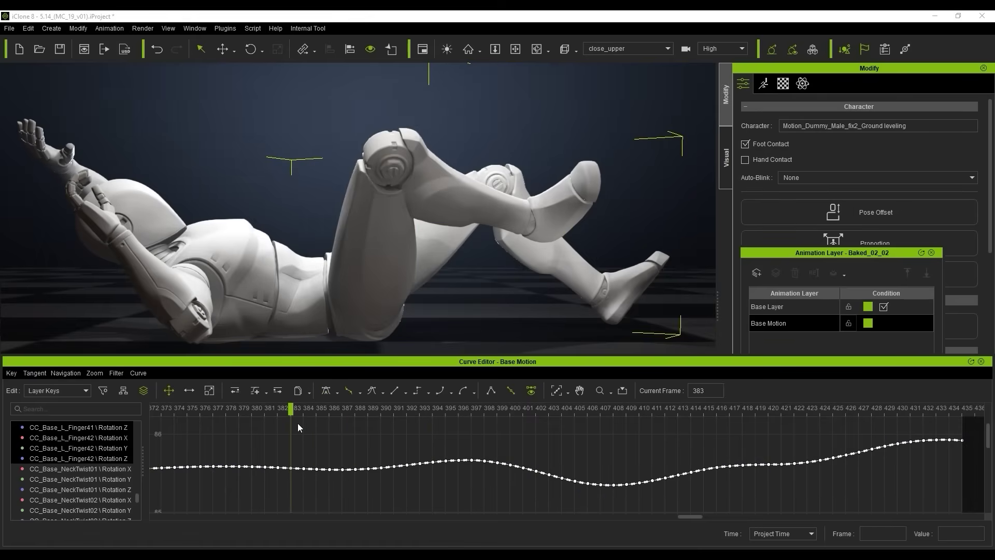
click(298, 423)
drag(328, 406, 806, 409)
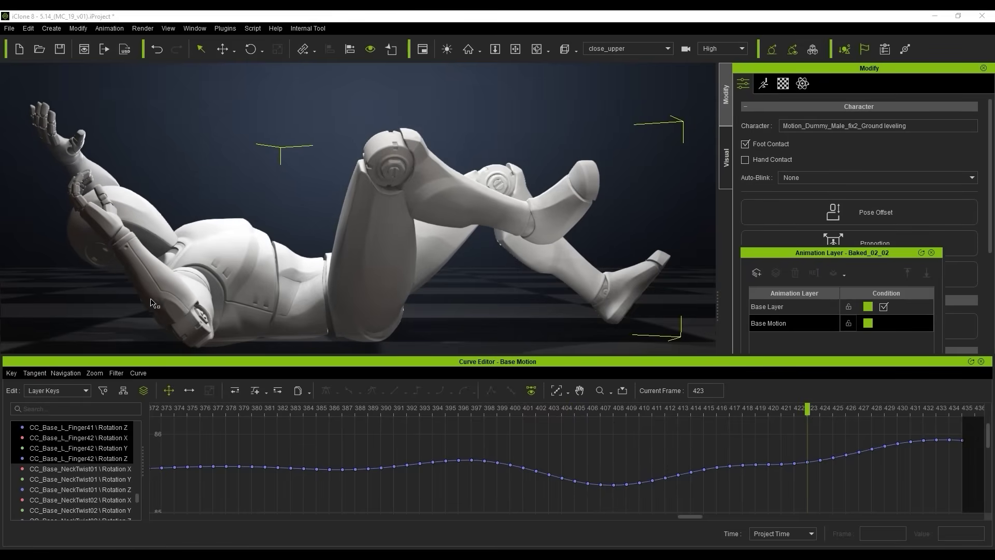
Scrub back to frame 375 to review the smoothed fall.
drag(144, 411, 198, 412)
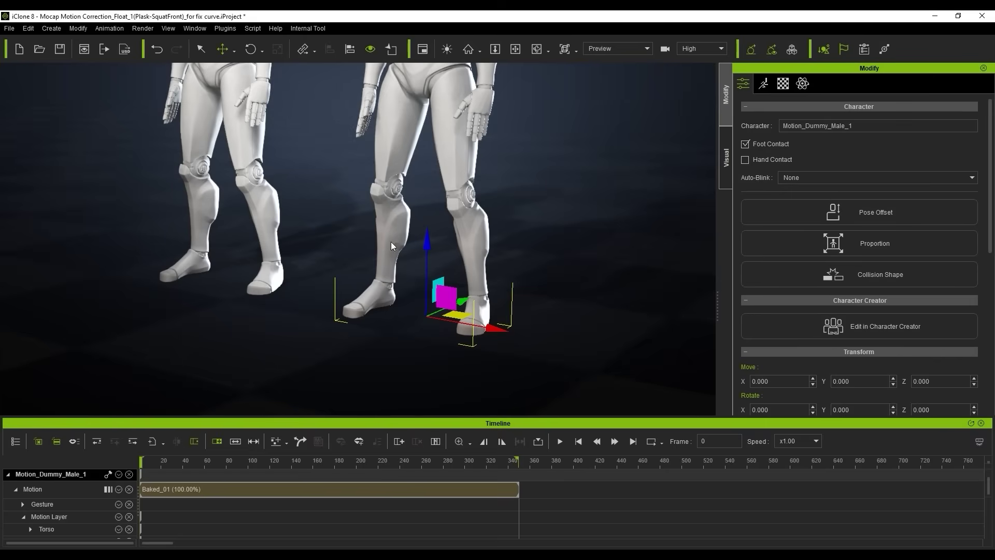
click(336, 225)
key(space)
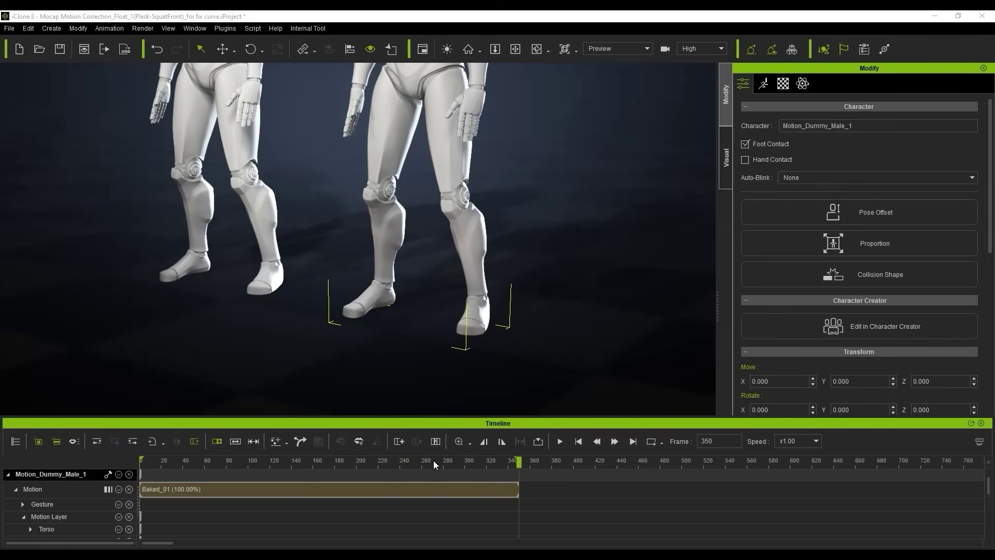
drag(377, 462, 434, 460)
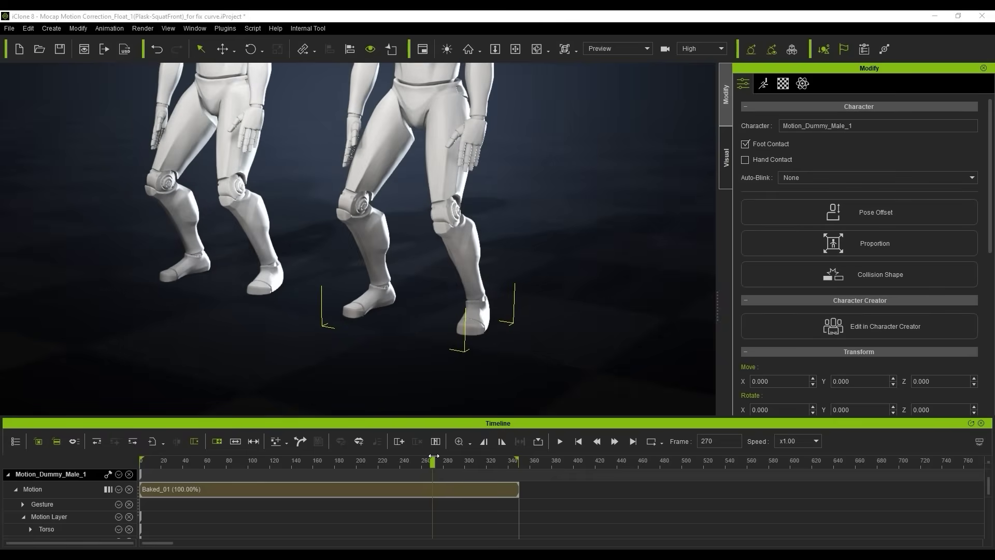
drag(434, 456, 454, 459)
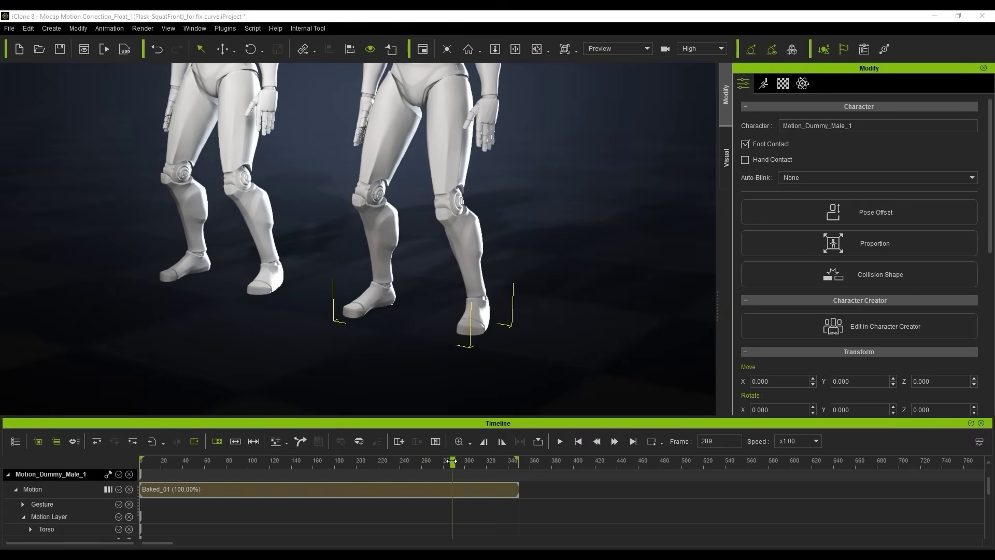
Filter the Base Motion channels by 'cal' and fit the left calf Y rotation curve in view.
double_click(776, 322)
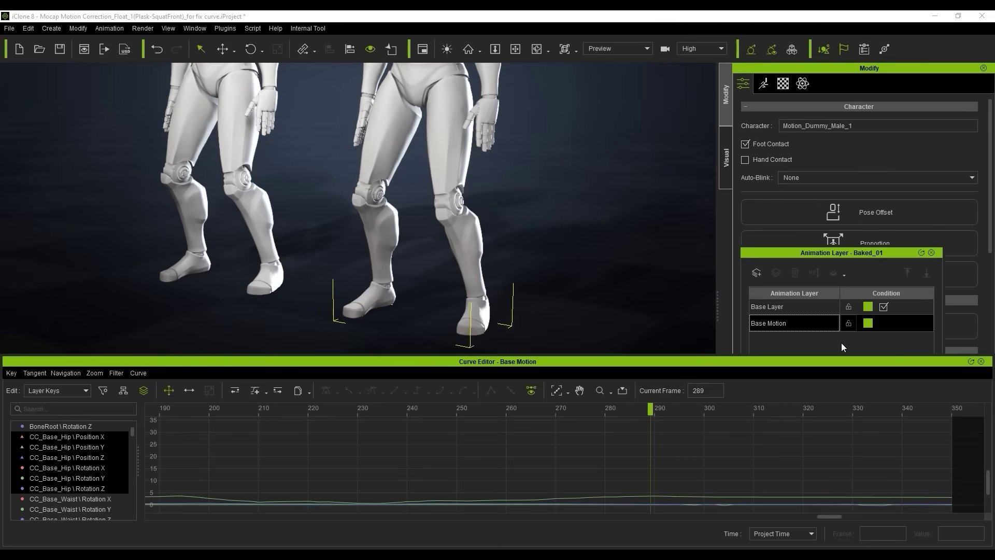
click(76, 407)
text(cal)
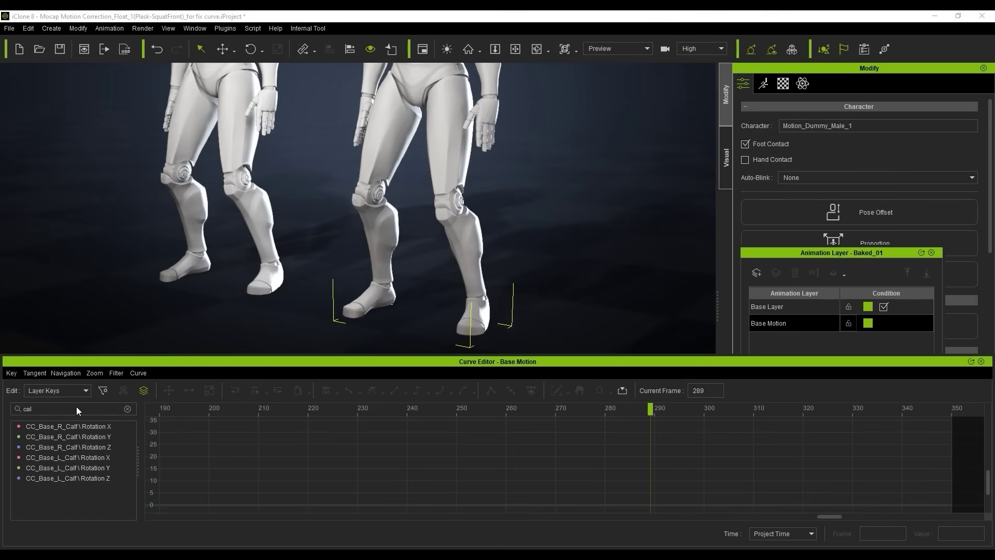
click(104, 468)
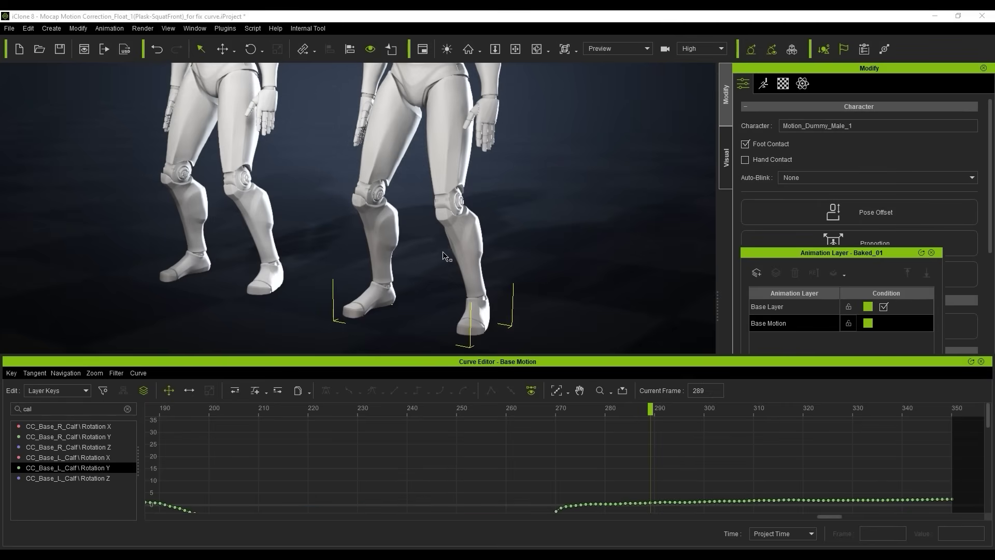
click(557, 391)
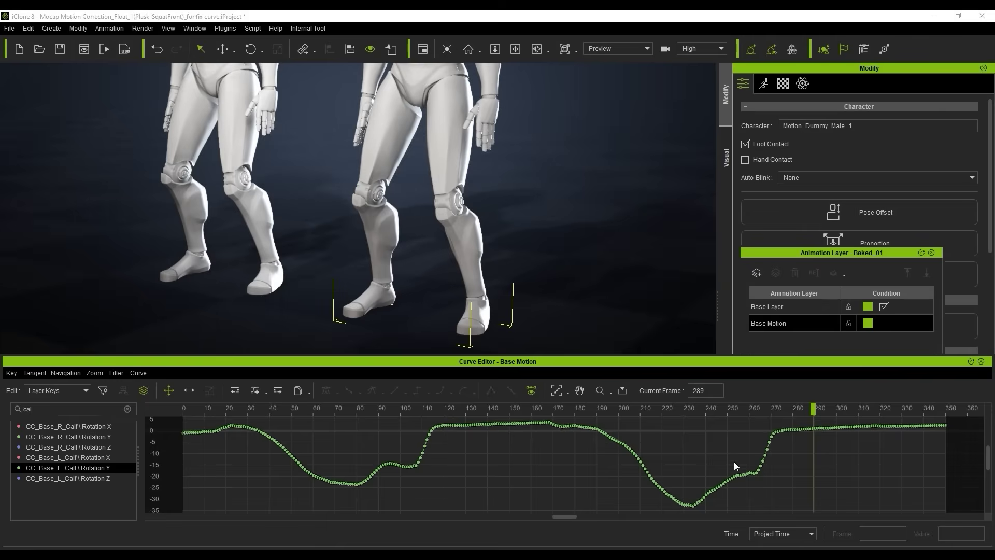
scroll(744, 460, up, 3)
middle_drag(727, 490, 771, 477)
Smooth all six calf rotation channels with Smooth Selected at factor 15.
key(ctrl+a)
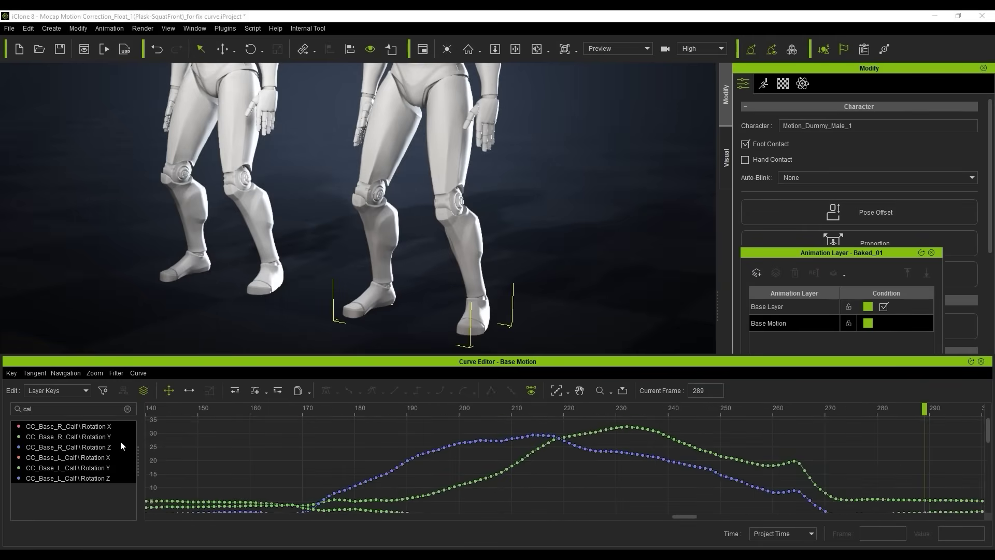
click(119, 390)
mouse_move(156, 396)
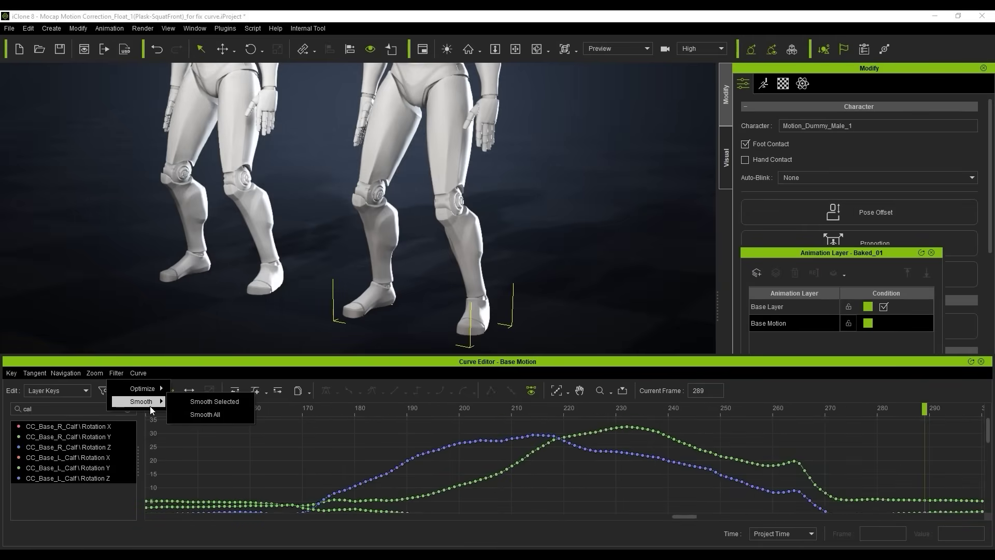
click(231, 403)
drag(445, 261, 460, 260)
click(459, 299)
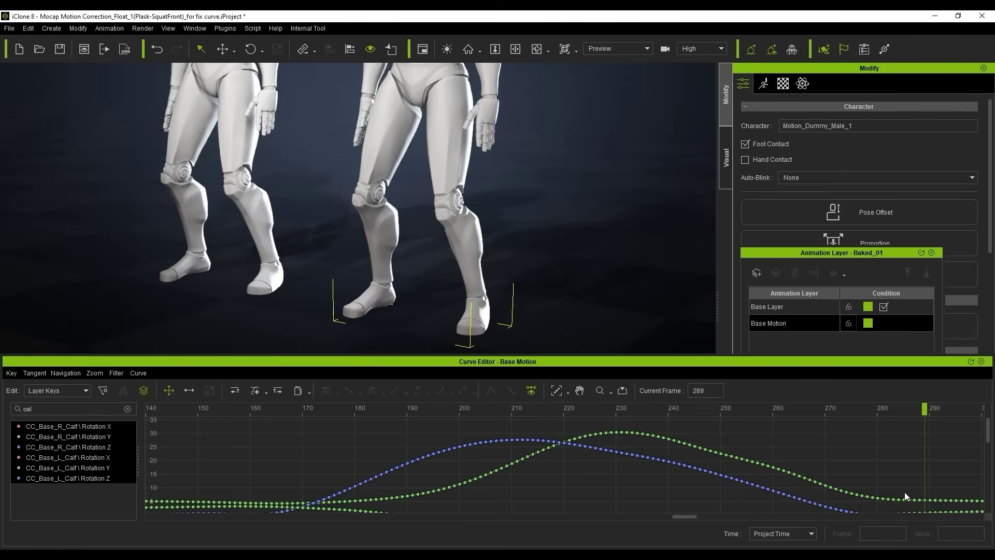
Filter the channel list to 'th' and show the right thigh X rotation curve.
double_click(82, 407)
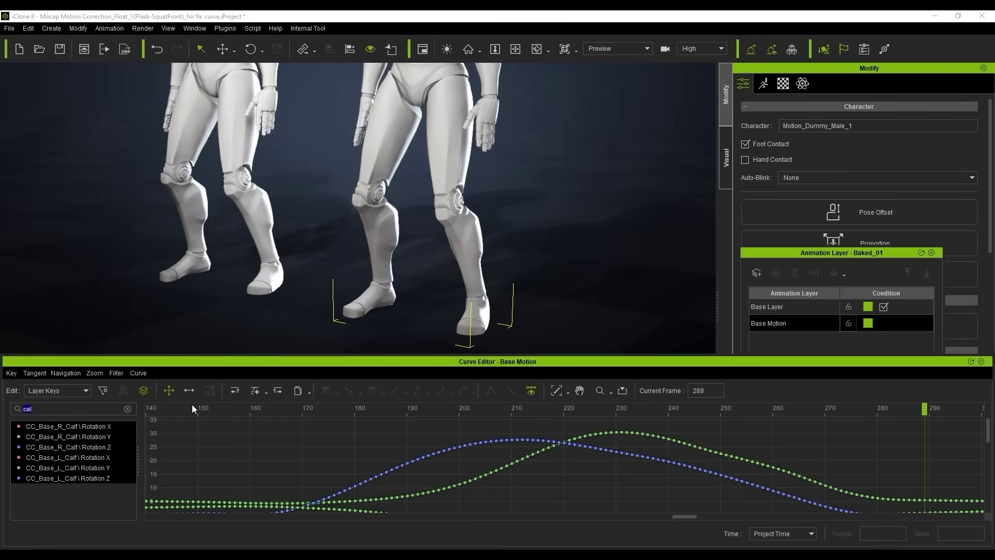
text(th)
click(105, 430)
Smooth all six thigh channels at factor 15, then return to the Timeline and scrub to frame 91.
key(ctrl+a)
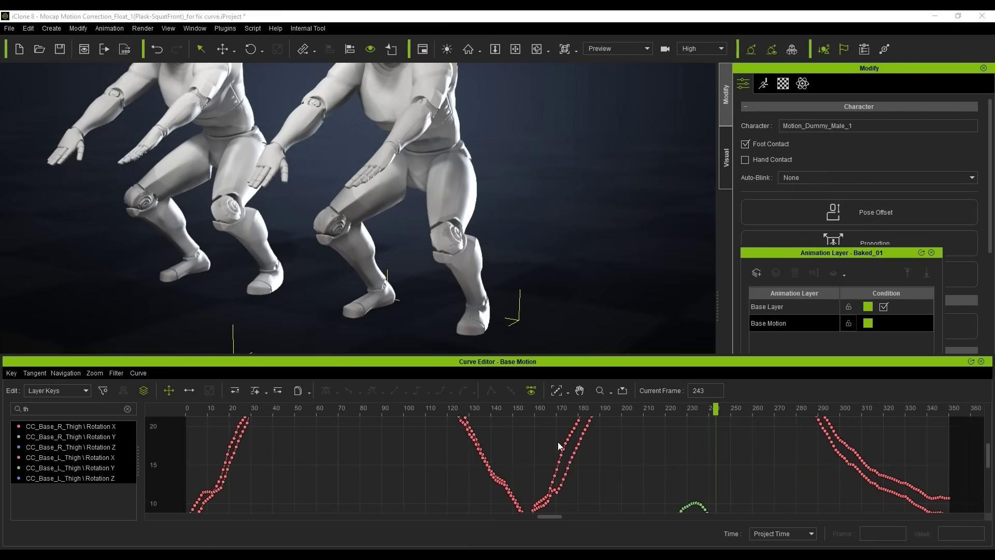
scroll(590, 464, down, 1)
scroll(736, 435, down, 1)
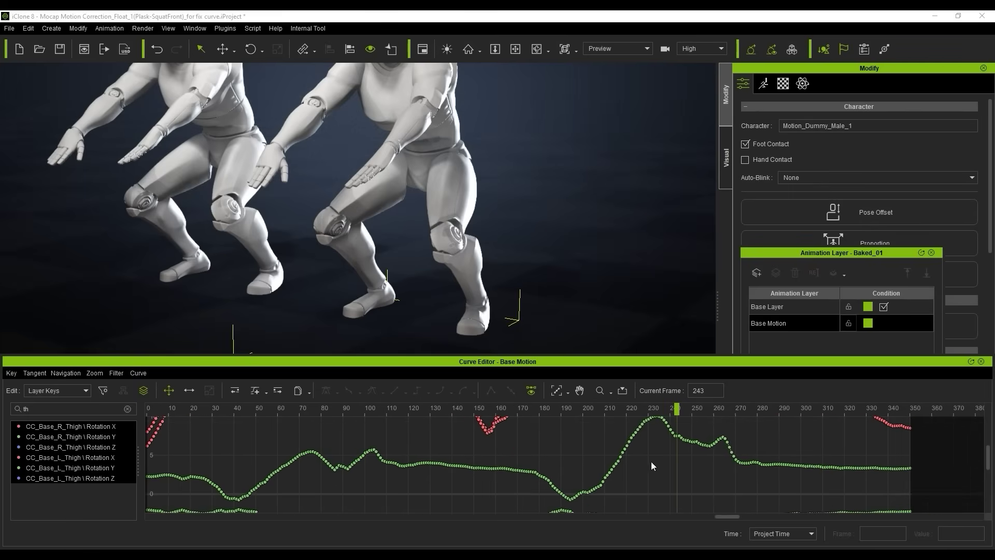
scroll(587, 450, up, 2)
click(95, 372)
click(116, 372)
mouse_move(147, 406)
click(213, 401)
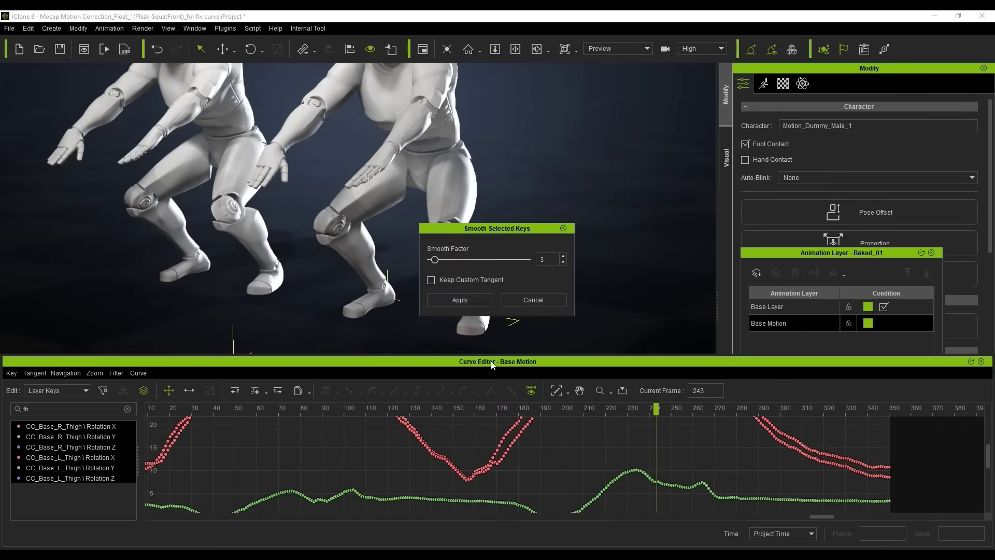
click(465, 300)
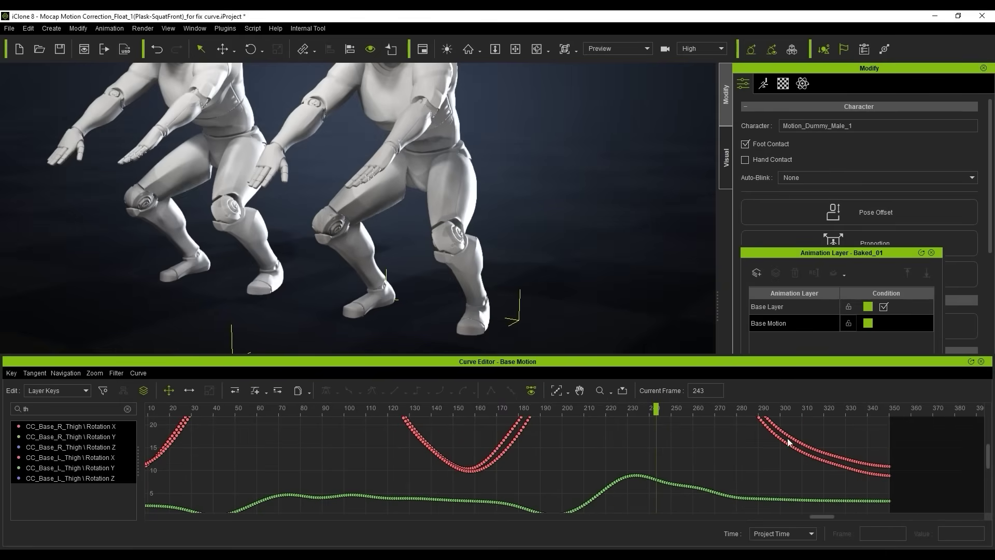
click(981, 362)
drag(205, 464, 480, 465)
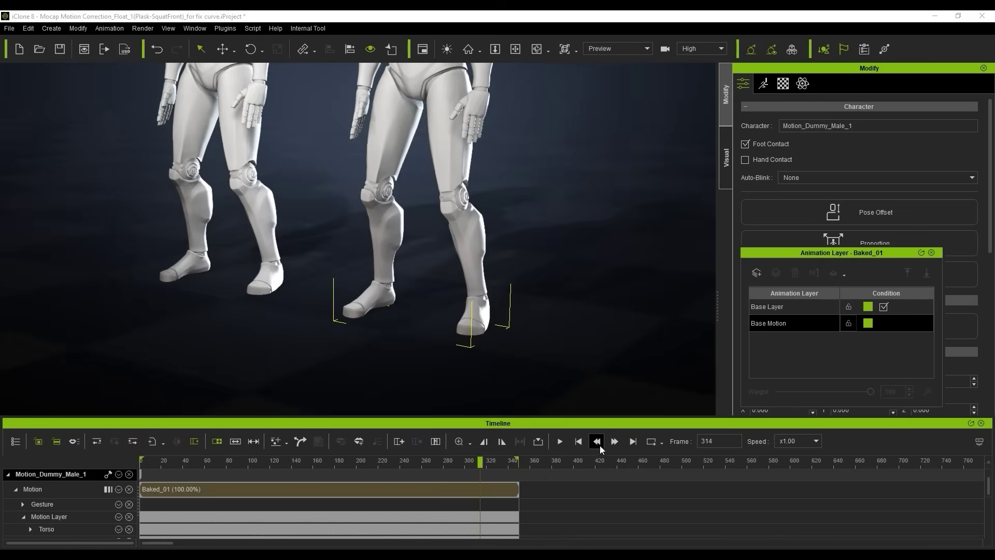
click(581, 441)
key(space)
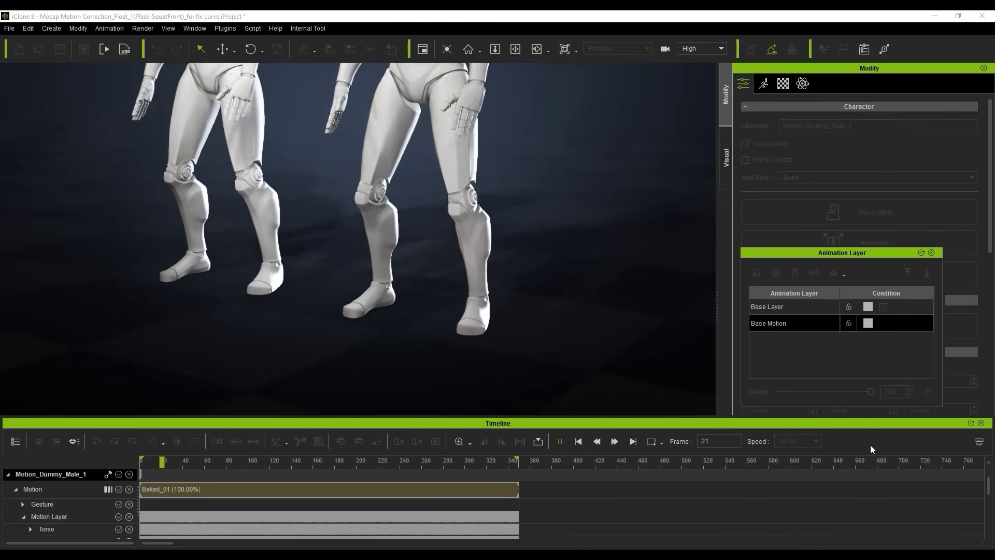